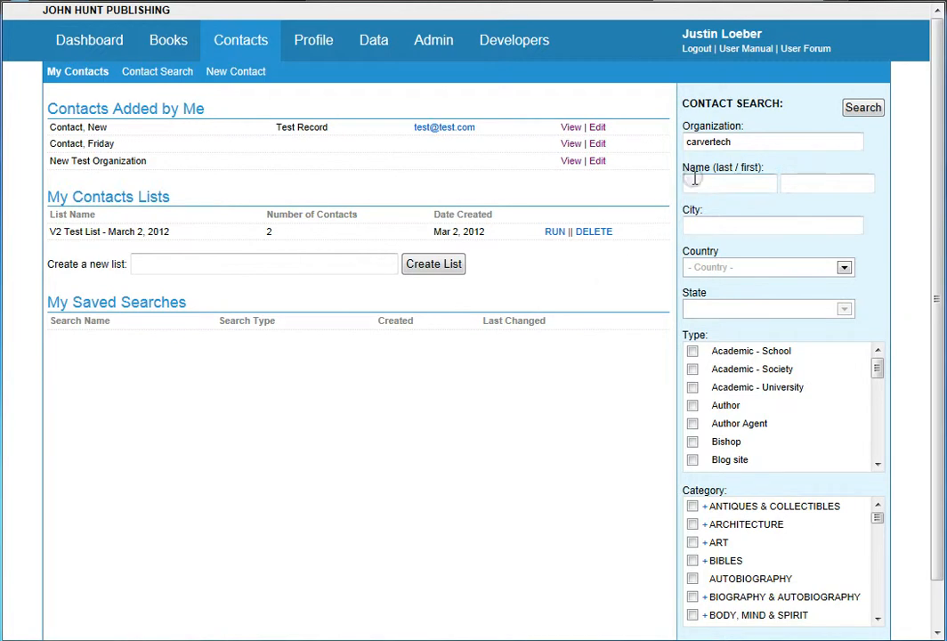
# Search the contacts for the organization carvertech and look through the matching people and organization entries
pyautogui.click(862, 109)
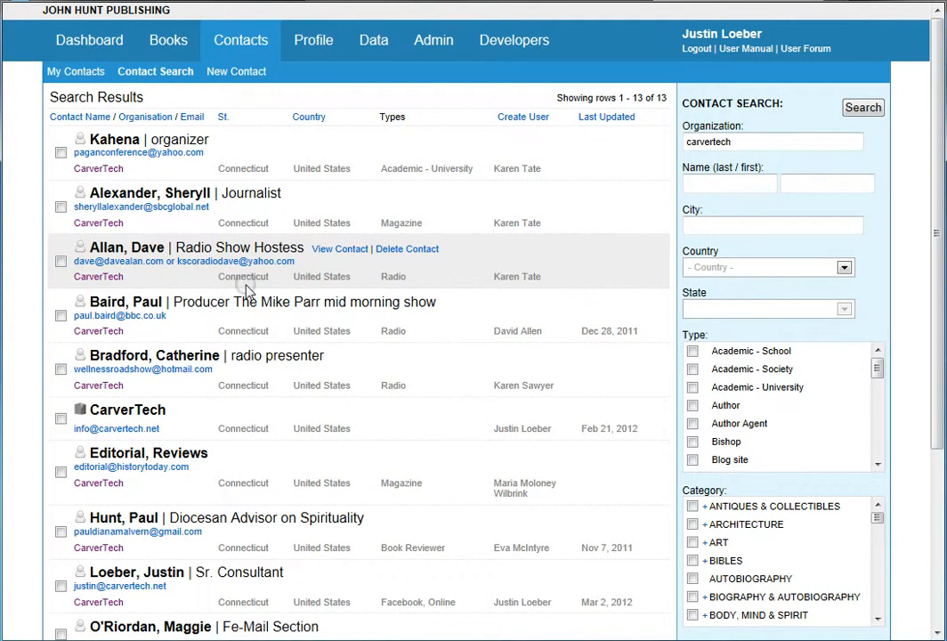
pyautogui.scroll(-3, 25, 233)
pyautogui.scroll(3, 25, 237)
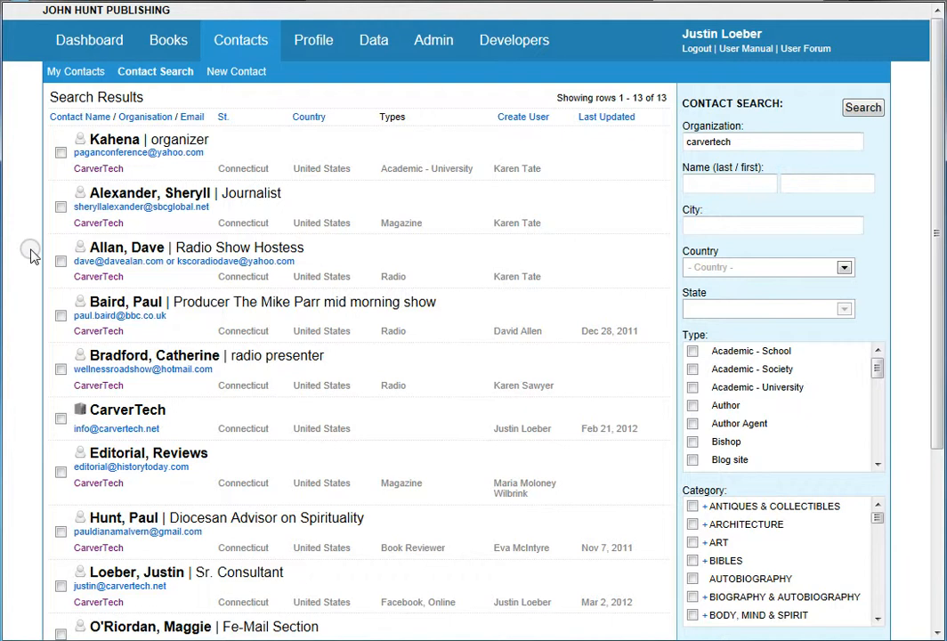
pyautogui.moveTo(86, 145)
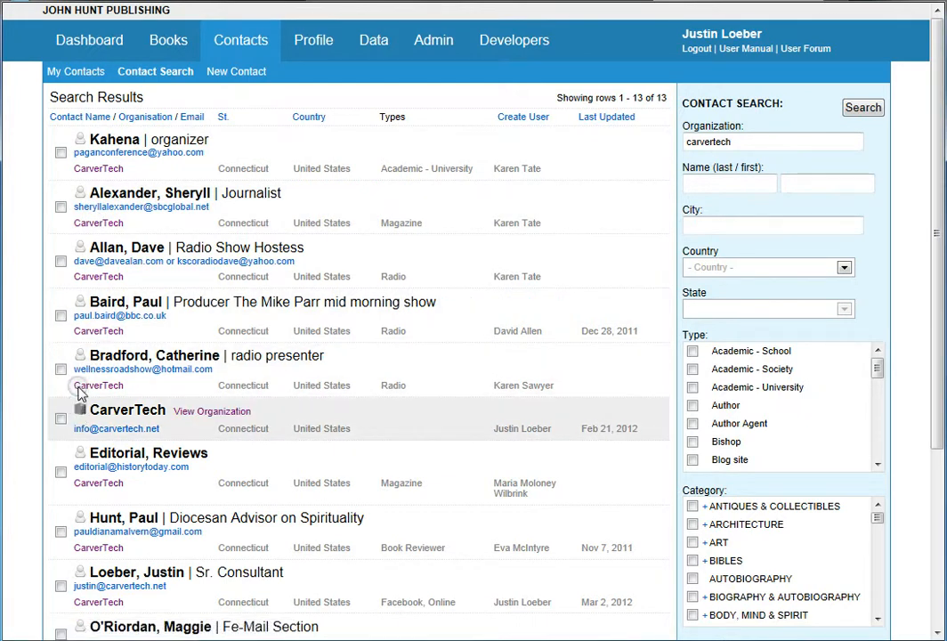
# Open the CarverTech Sr. Consultant's contact record, check its marketing history and return to the contact details
pyautogui.moveTo(190, 573)
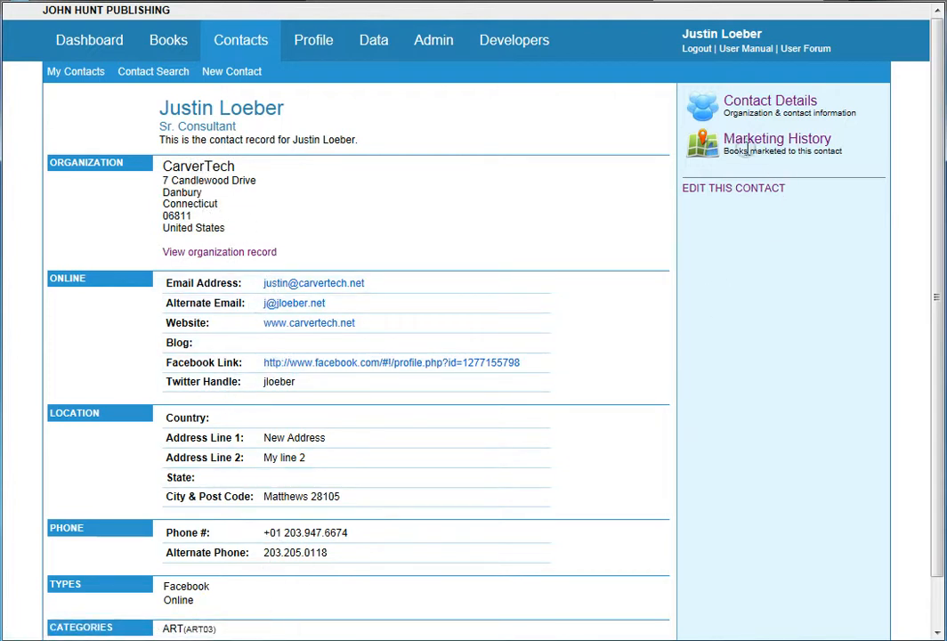
pyautogui.click(708, 145)
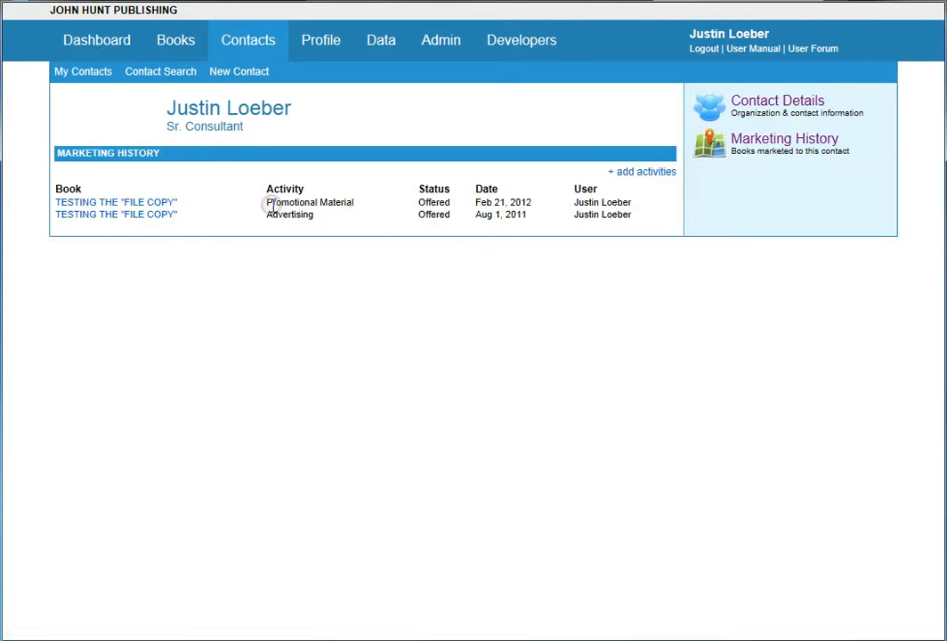
pyautogui.click(711, 109)
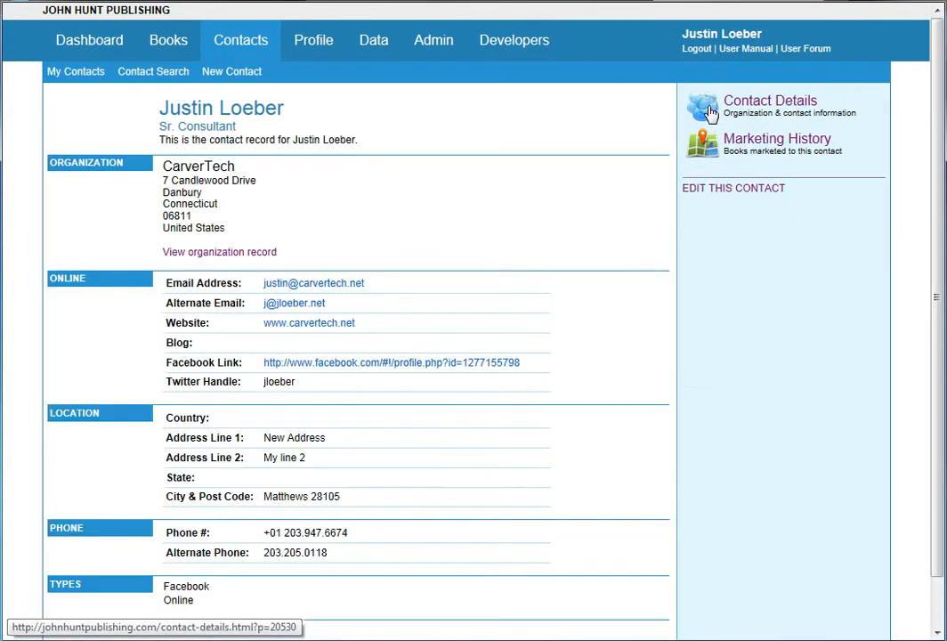
# Open the CarverTech organization record from the contact and review its list of contacts and its marketing history
pyautogui.click(221, 253)
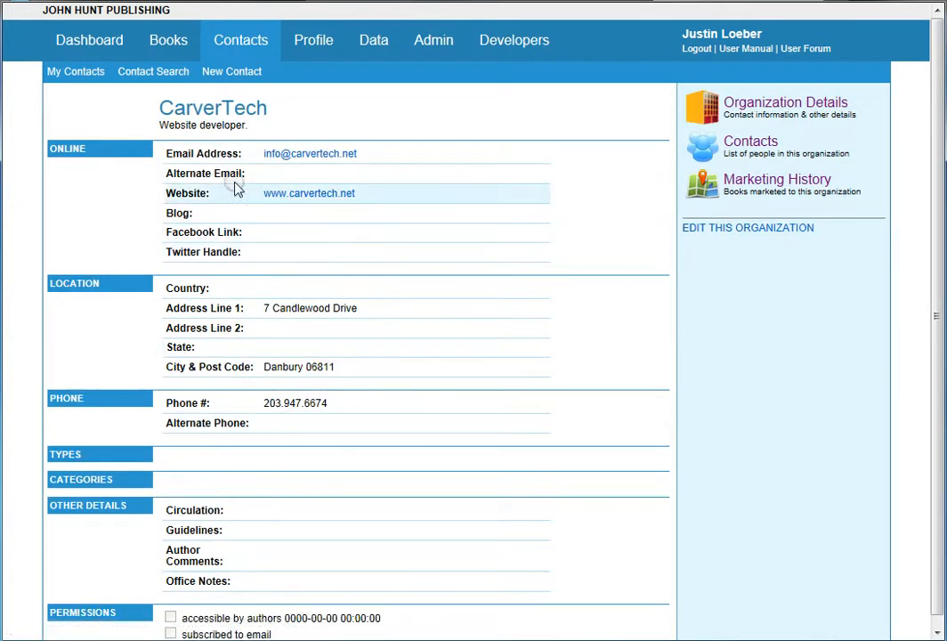
pyautogui.click(703, 156)
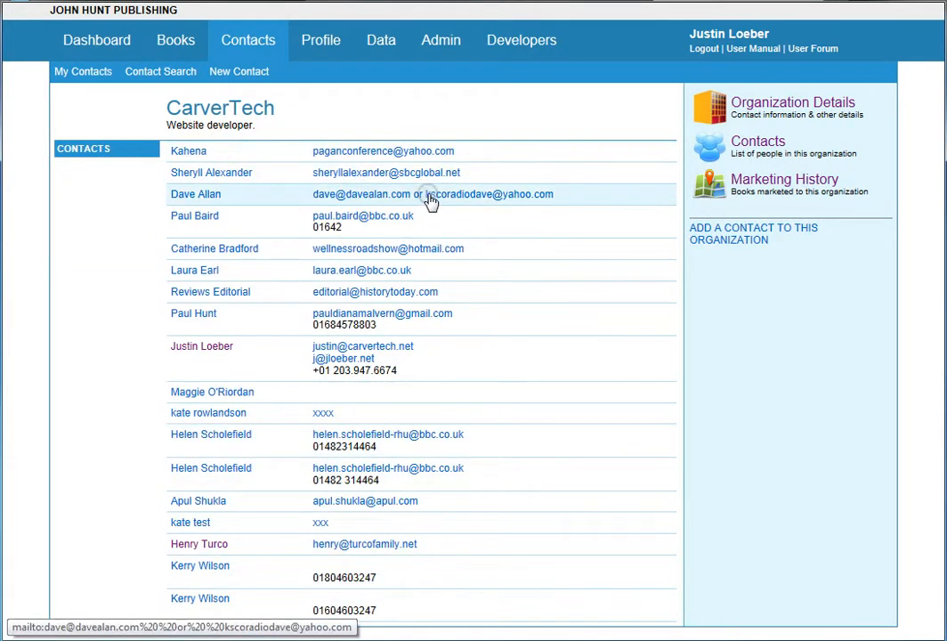
pyautogui.click(716, 189)
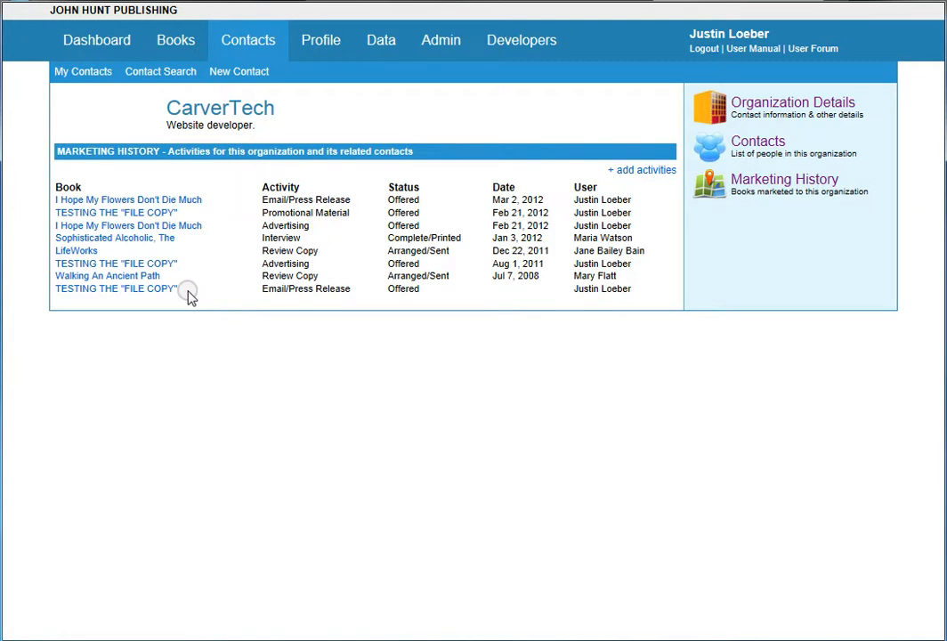
# Edit the Sr. Consultant's contact record and change its affiliated organization to John Hunt Publishing Ltd
pyautogui.click(715, 153)
pyautogui.click(200, 353)
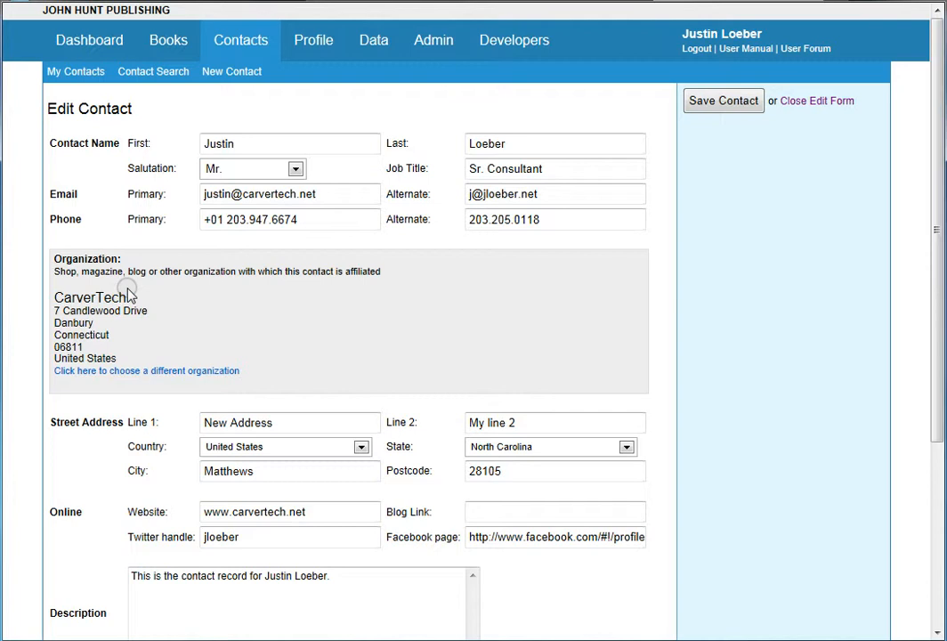
pyautogui.click(190, 375)
pyautogui.click(271, 304)
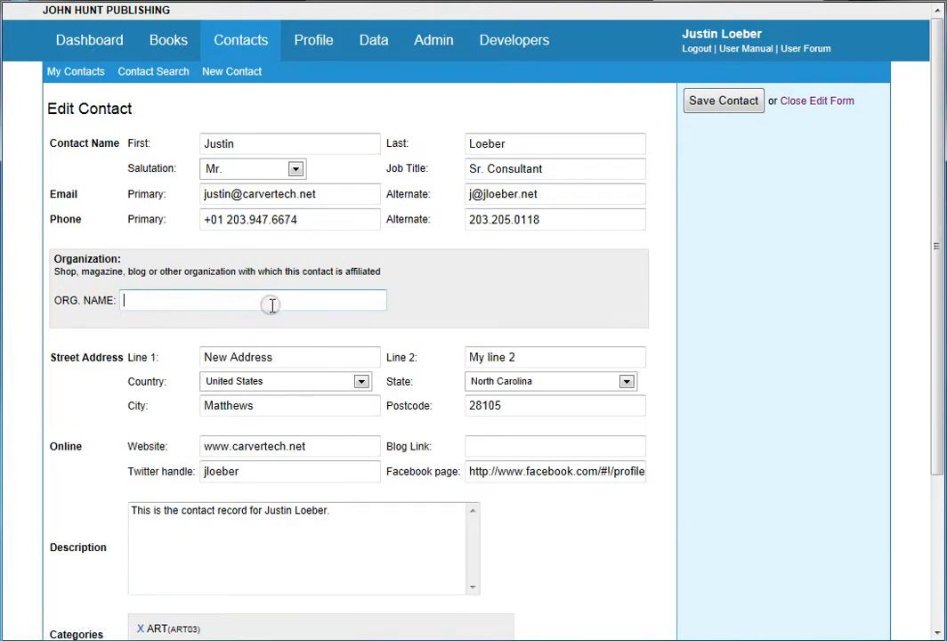
pyautogui.write('john')
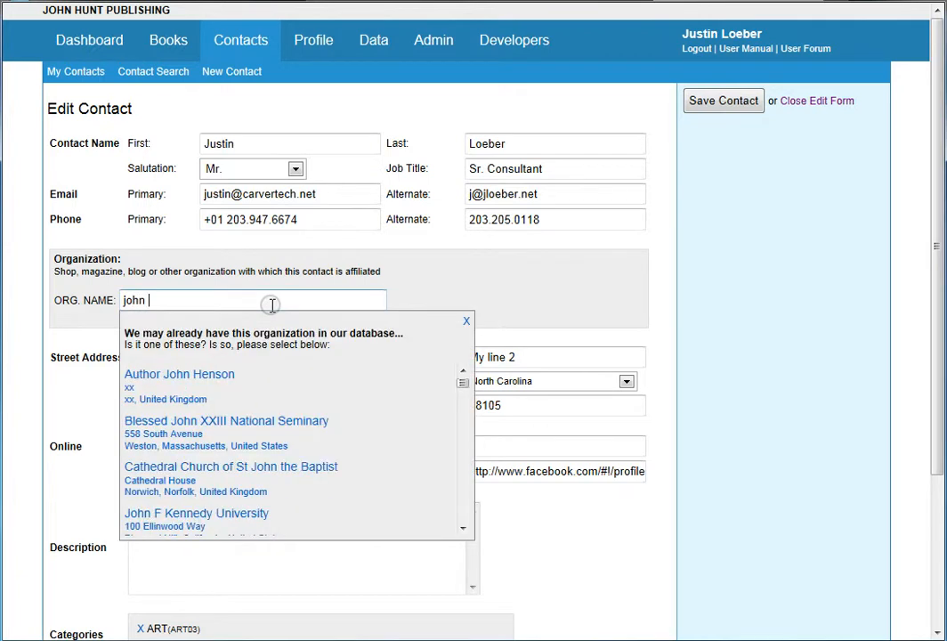
pyautogui.moveTo(463, 383)
pyautogui.mouseDown()
pyautogui.moveTo(469, 483)
pyautogui.moveTo(469, 382)
pyautogui.mouseUp()
pyautogui.click(206, 300)
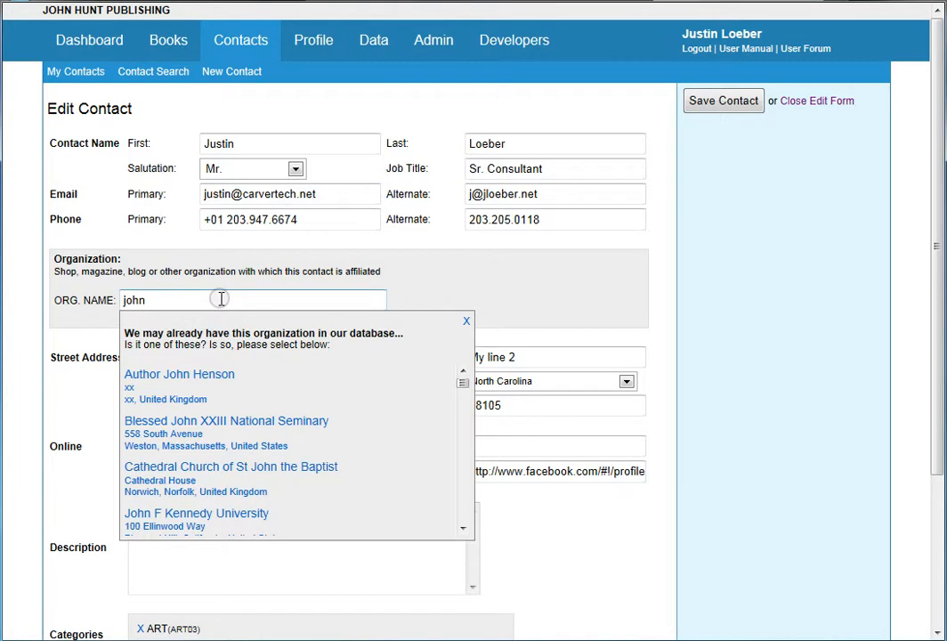
pyautogui.write('hun')
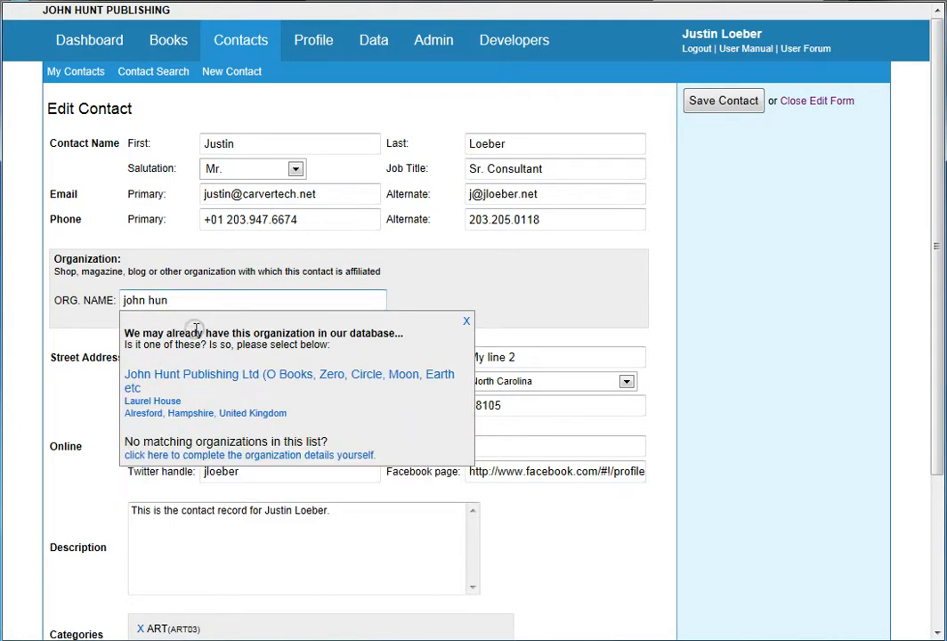
pyautogui.click(160, 381)
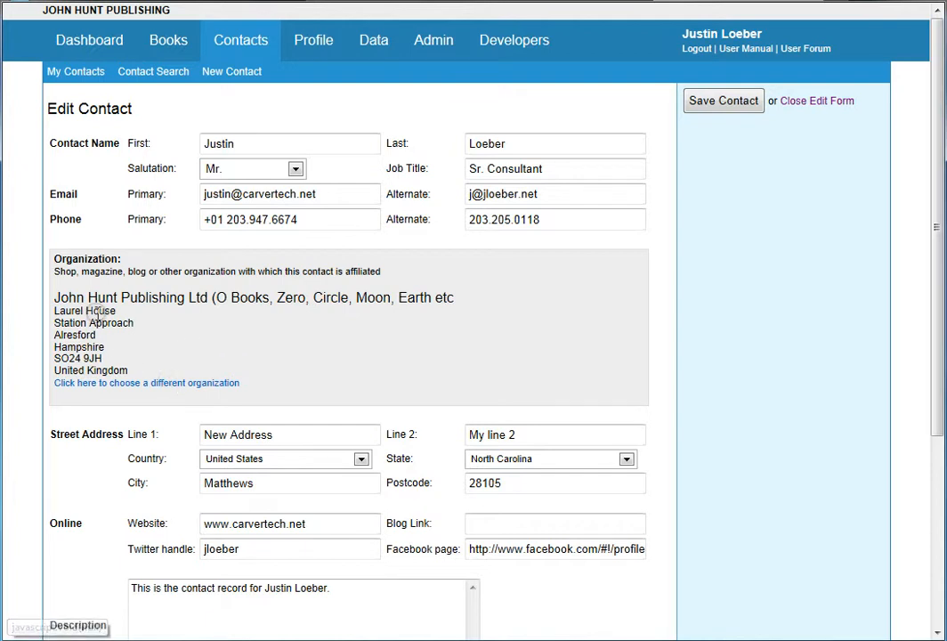
# Set the contact's affiliated organization back to CarverTech and leave the edit form
pyautogui.click(148, 390)
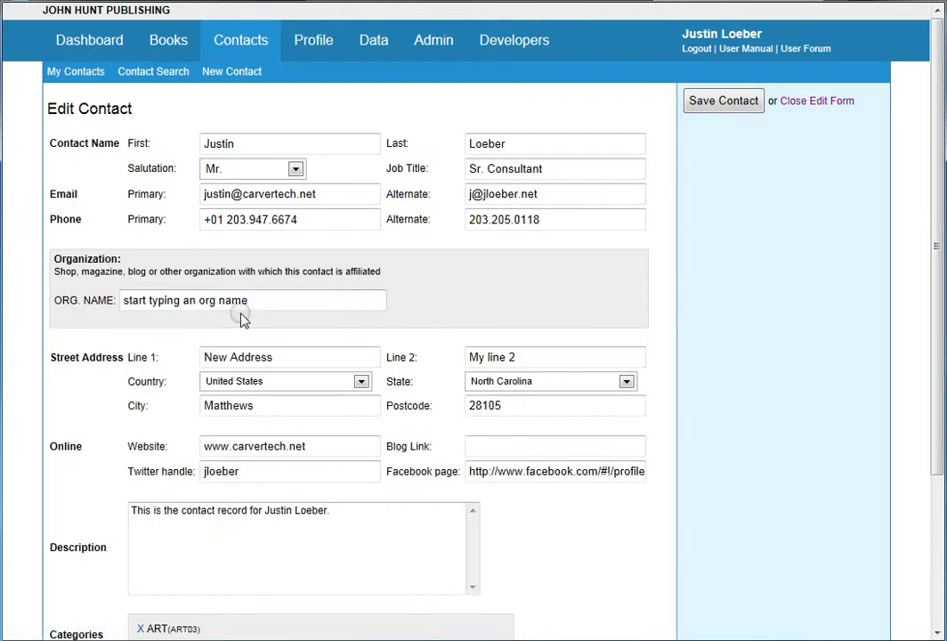
pyautogui.write('carver')
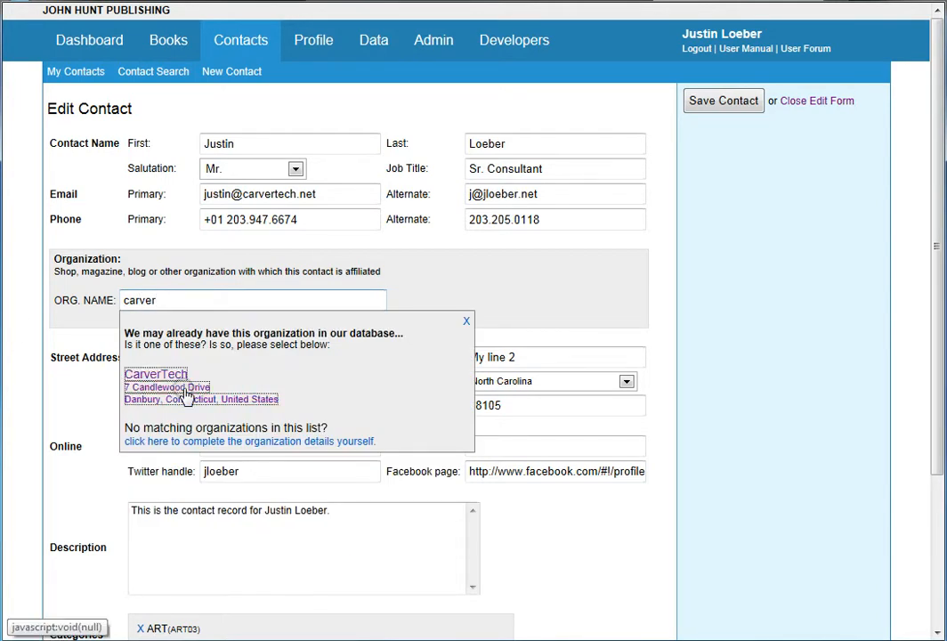
pyautogui.click(188, 395)
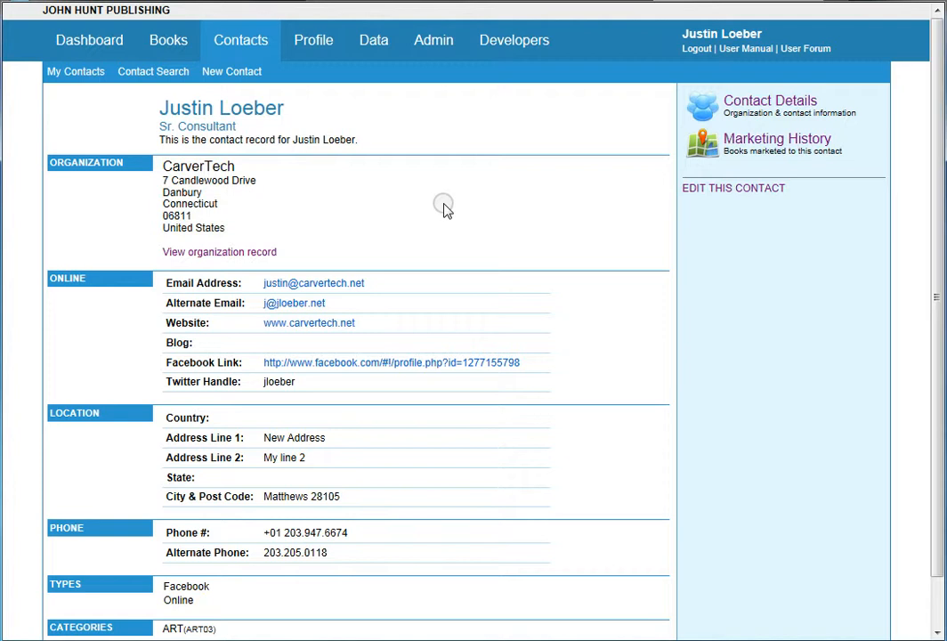
# Start a new individual contact and fill in the first name, last name and the job title "Test contact"
pyautogui.click(247, 80)
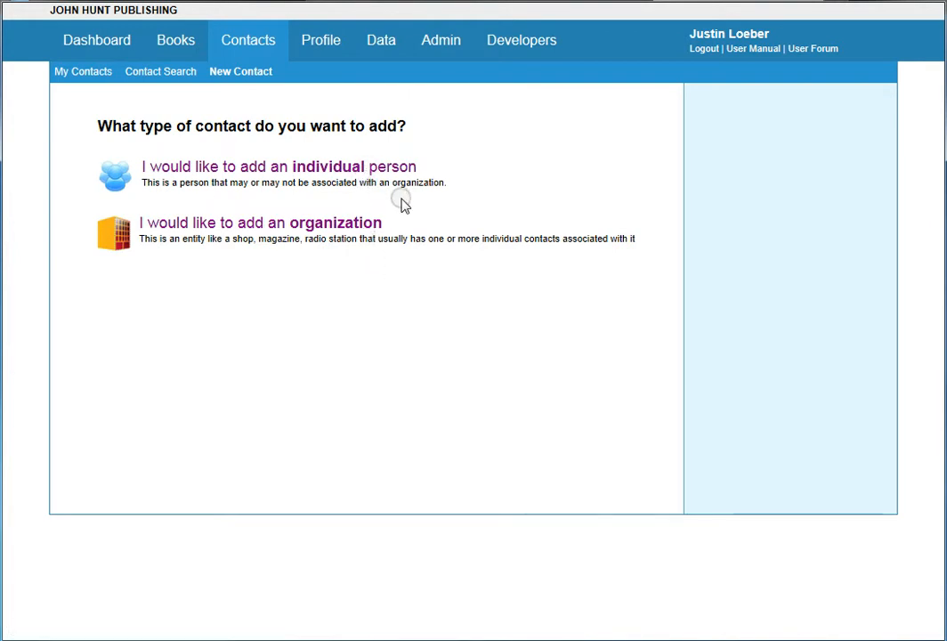
pyautogui.click(287, 174)
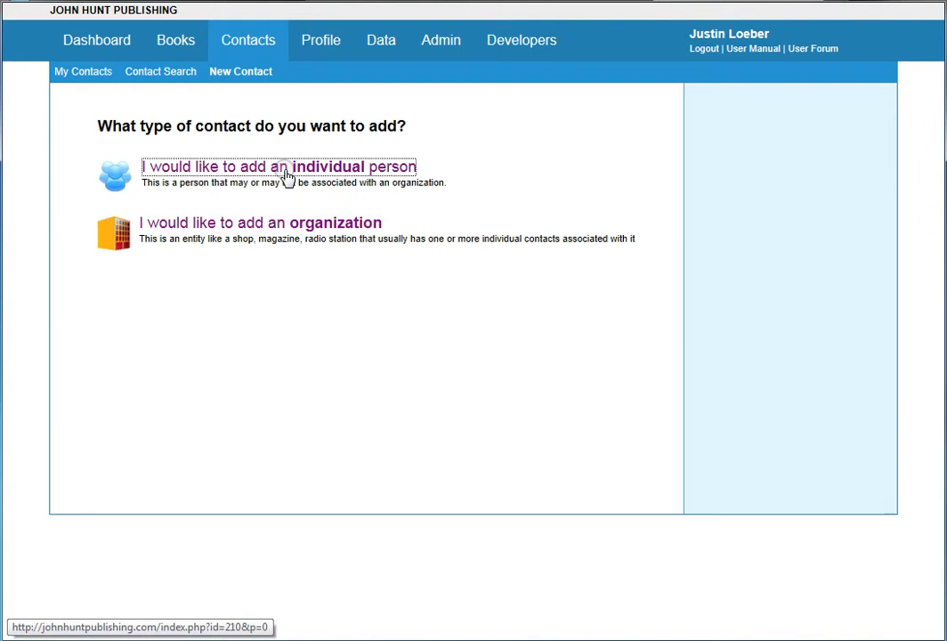
pyautogui.click(233, 140)
pyautogui.write('Thisis')
pyautogui.press('Tab')
pyautogui.write('My')
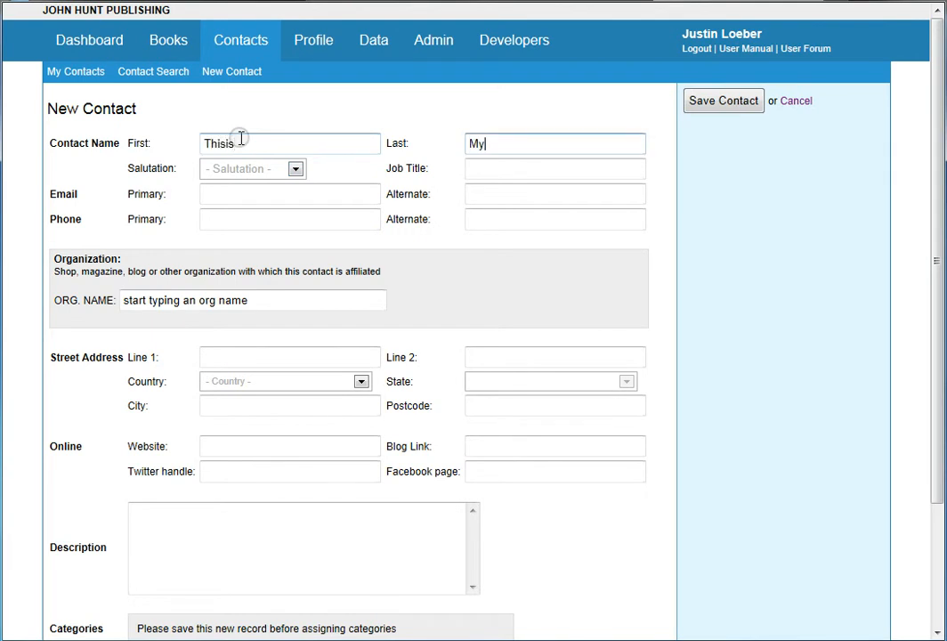
pyautogui.write('testperson')
pyautogui.click(496, 167)
pyautogui.write('Te')
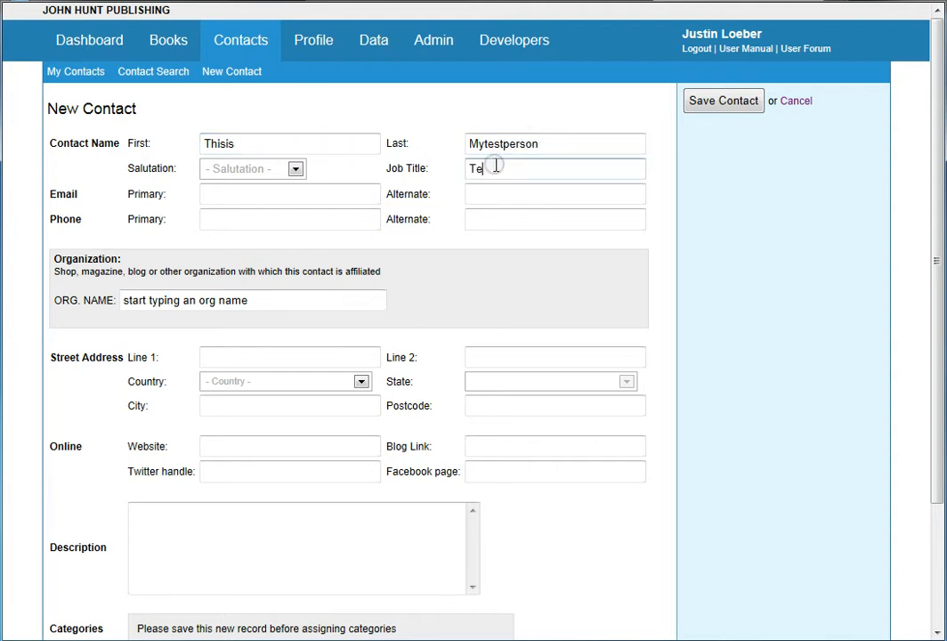
pyautogui.write('st contact')
pyautogui.click(307, 296)
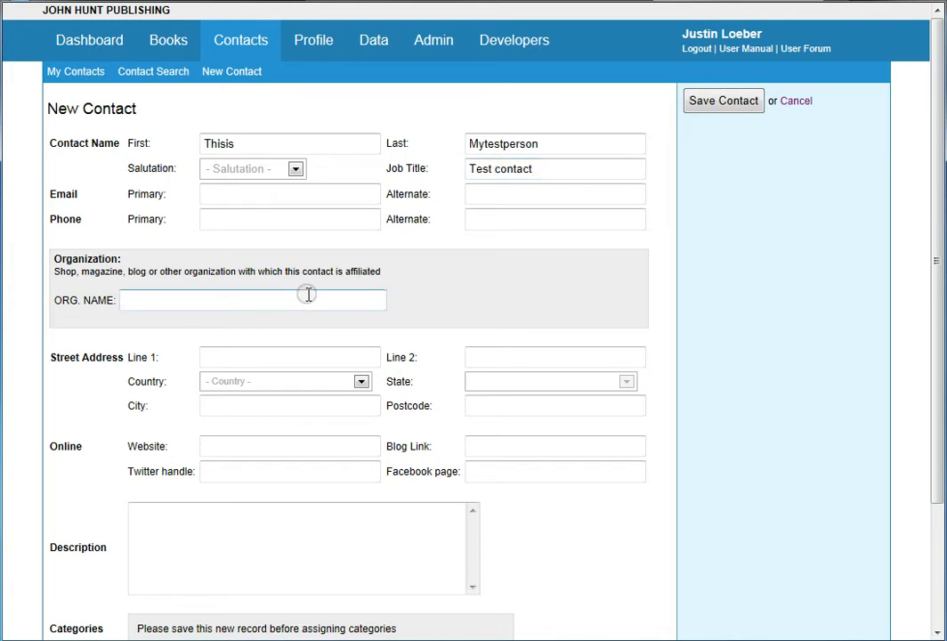
pyautogui.write('john ')
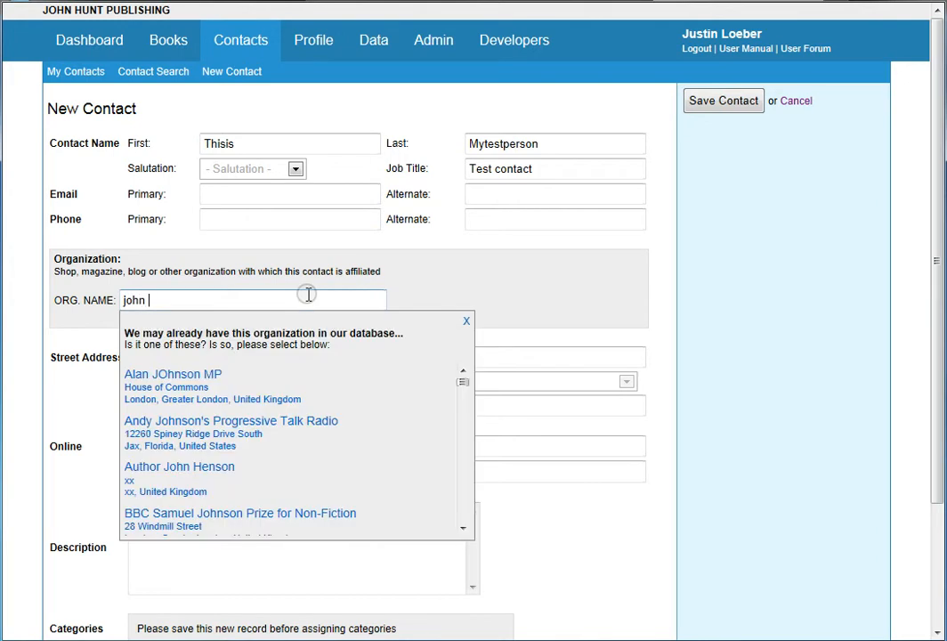
pyautogui.write('hu')
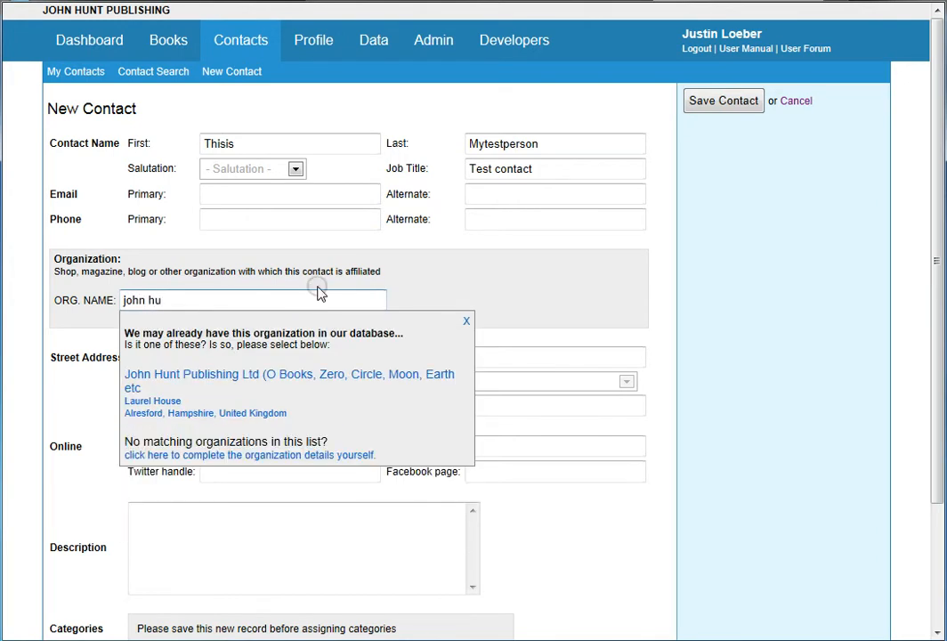
# Replace the organization lookup with "mytest" and start a new organization named "mytest company" for the contact
pyautogui.moveTo(162, 301); pyautogui.dragTo(58, 287)
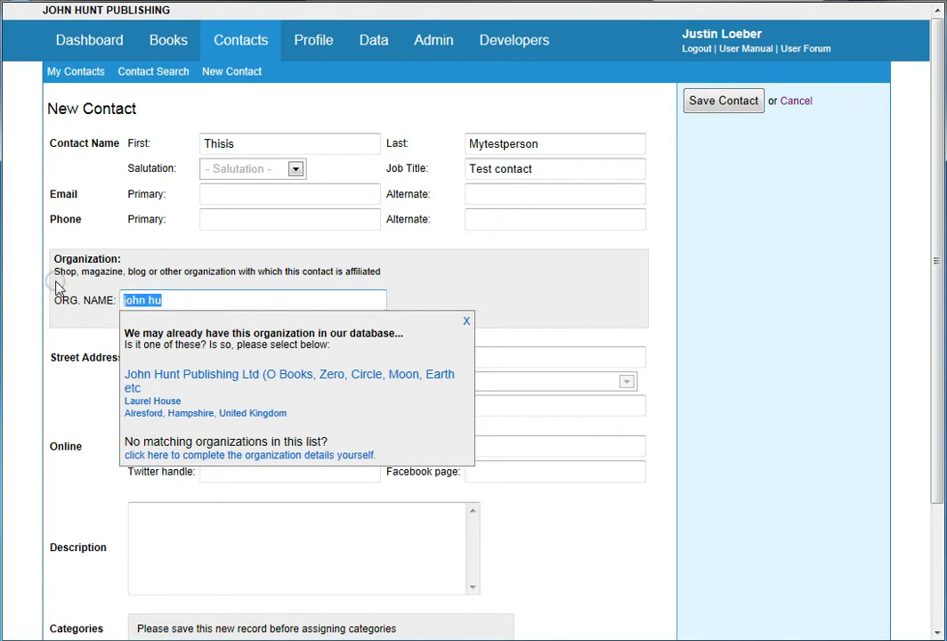
pyautogui.write('mytest')
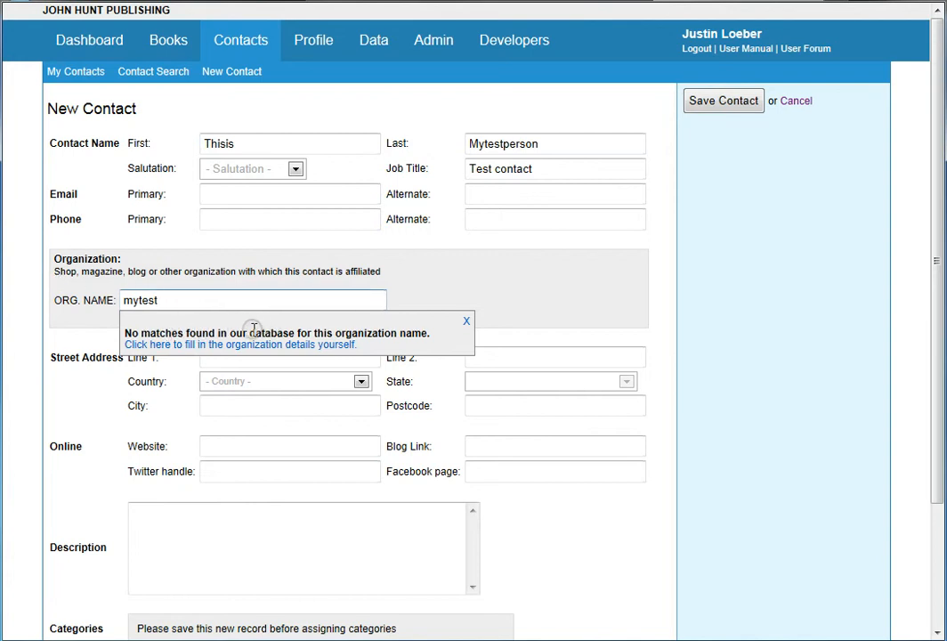
pyautogui.click(188, 352)
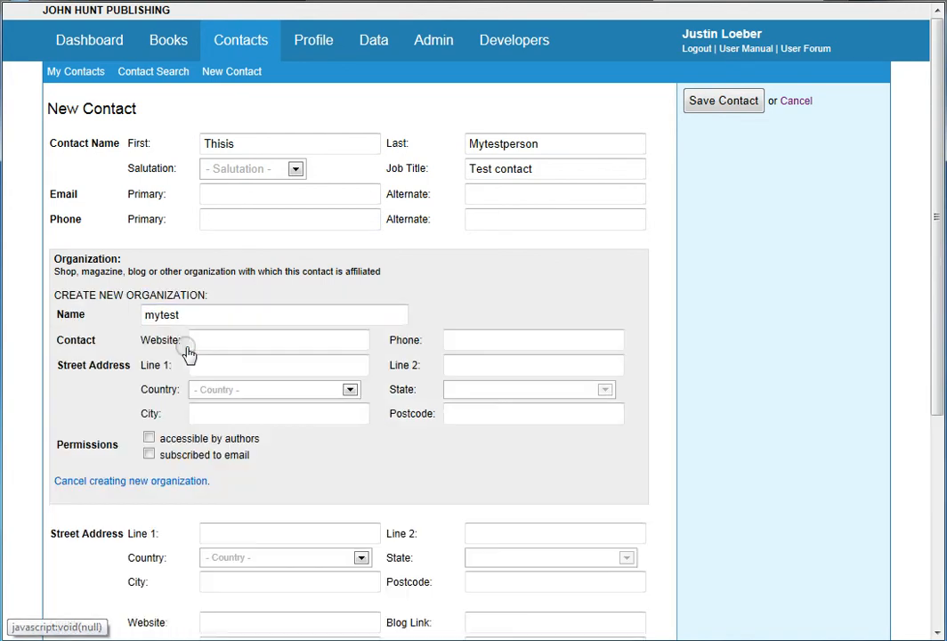
pyautogui.write('company')
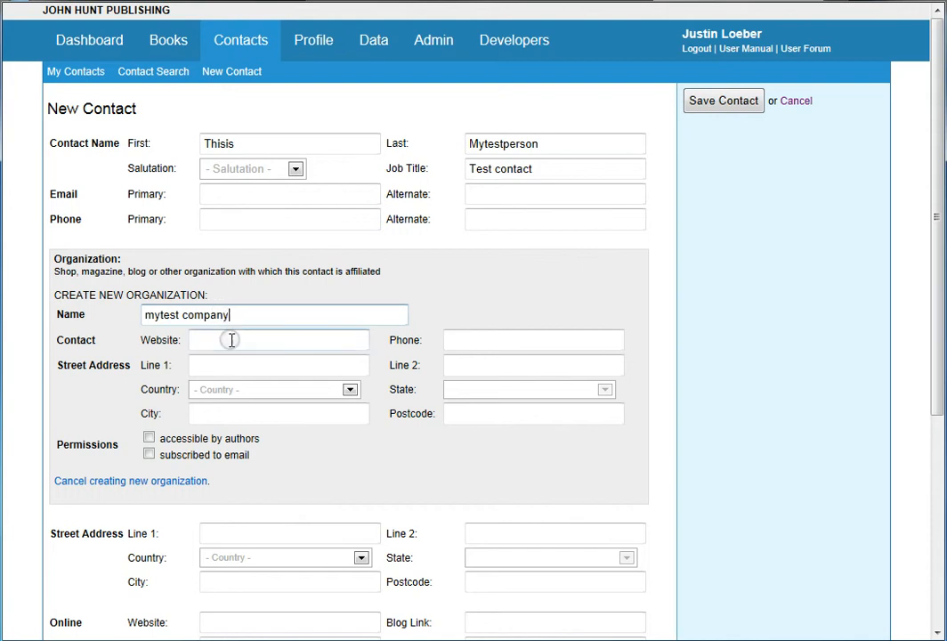
# Set the new organization's country to United States and its state to Connecticut
pyautogui.click(212, 388)
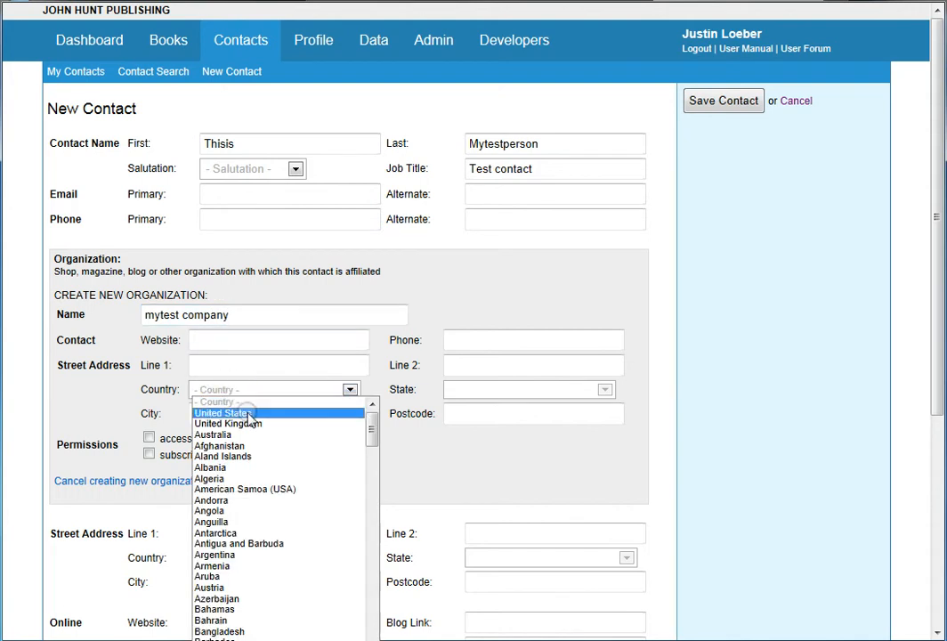
pyautogui.click(222, 413)
pyautogui.click(503, 391)
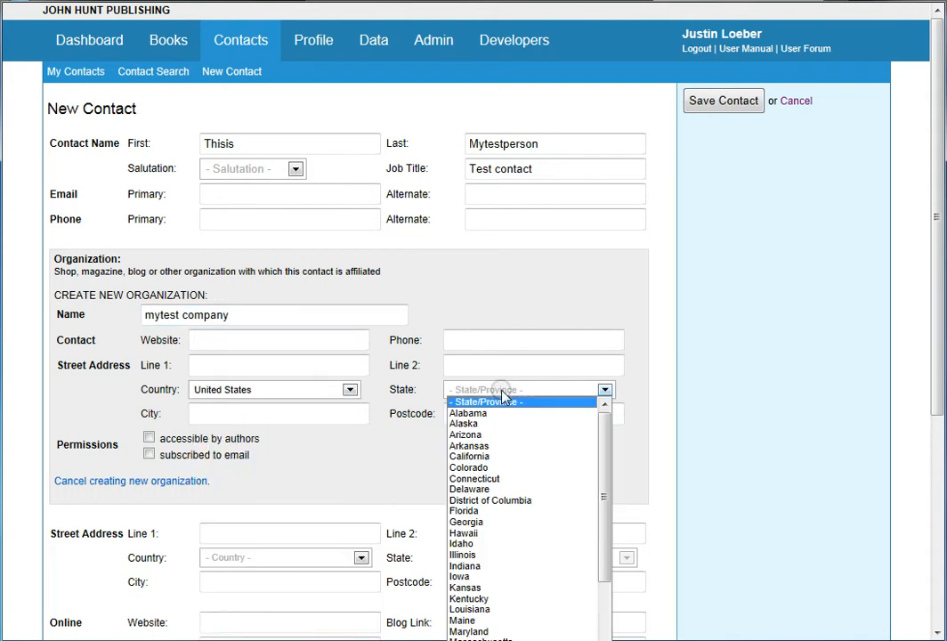
pyautogui.click(485, 479)
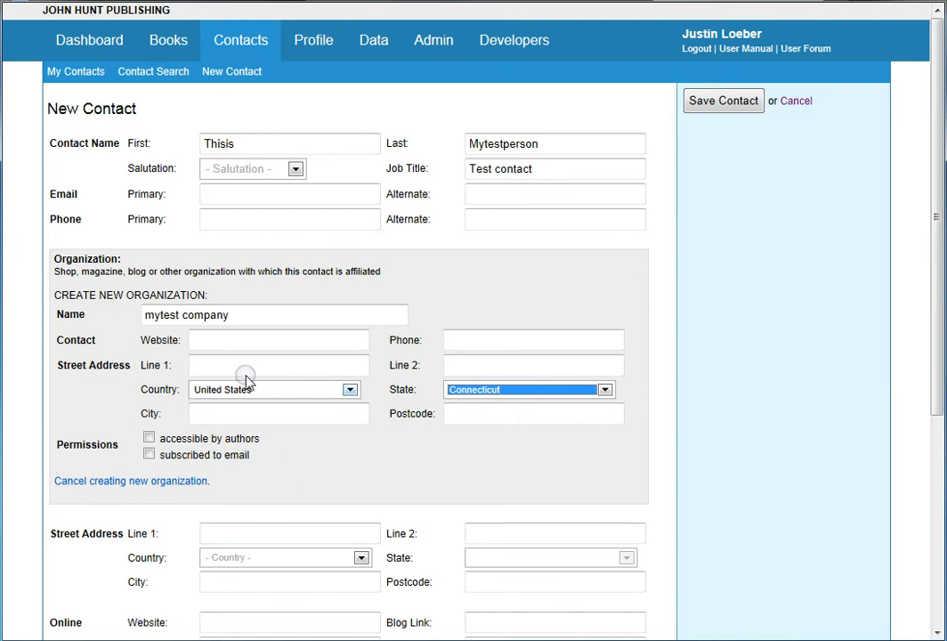
# Look over the remaining fields of the new contact form, cancel the contact without saving and return to My Contacts
pyautogui.click(232, 340)
pyautogui.scroll(-3, 463, 334)
pyautogui.scroll(3, 474, 344)
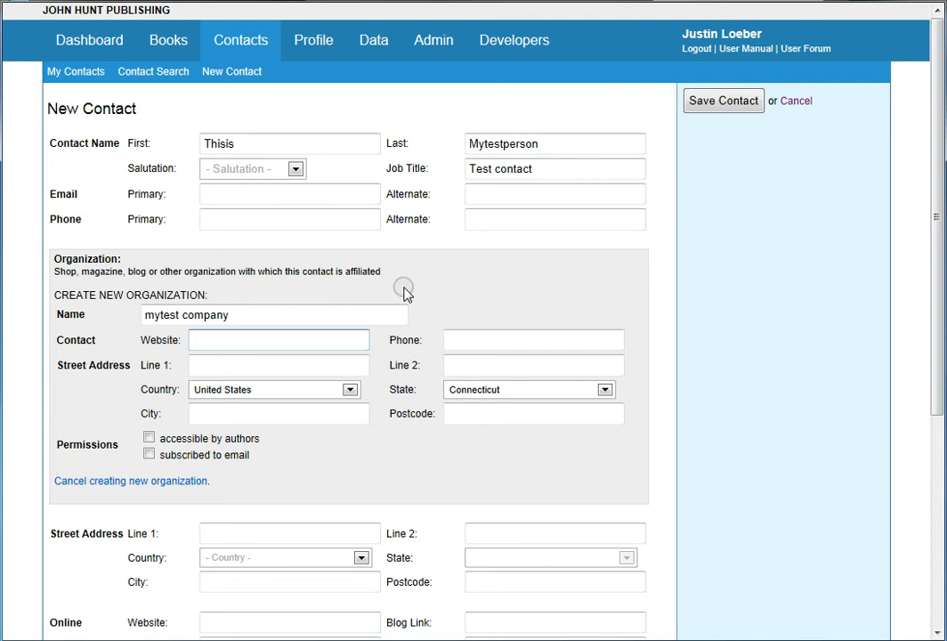
pyautogui.scroll(-2, 405, 292)
pyautogui.scroll(2, 410, 287)
pyautogui.scroll(-1, 382, 289)
pyautogui.scroll(1, 359, 289)
pyautogui.click(797, 101)
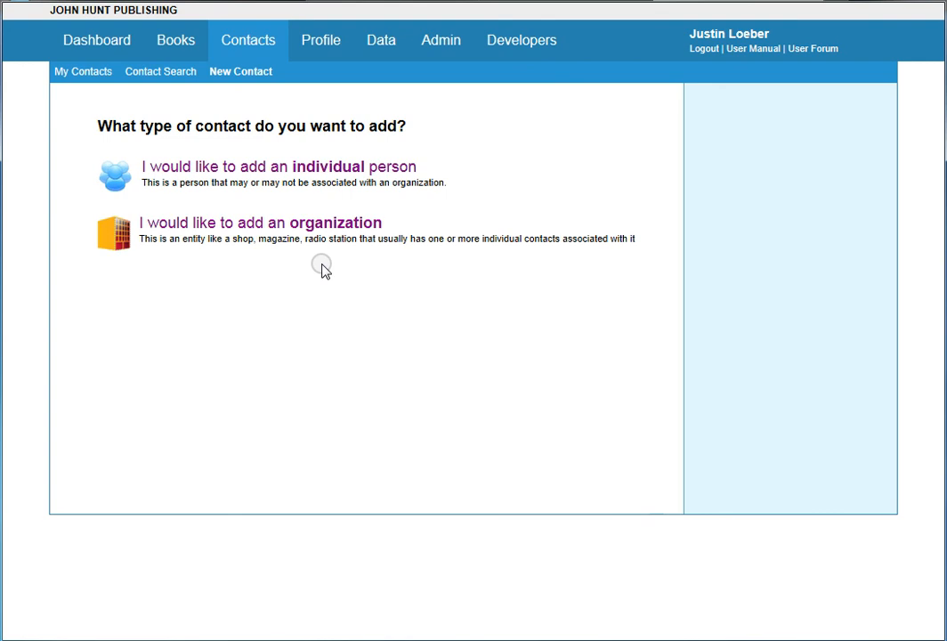
pyautogui.click(81, 73)
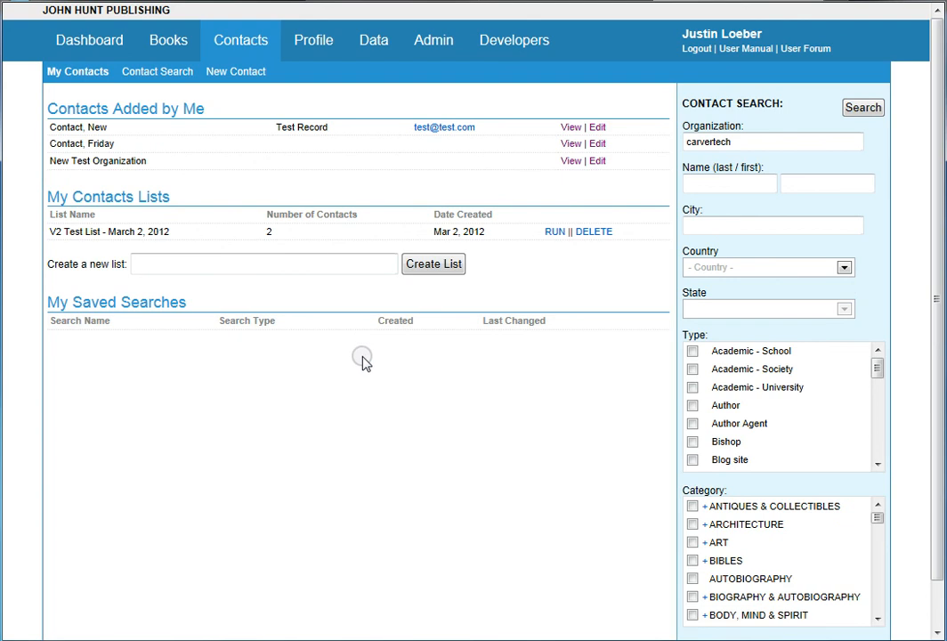